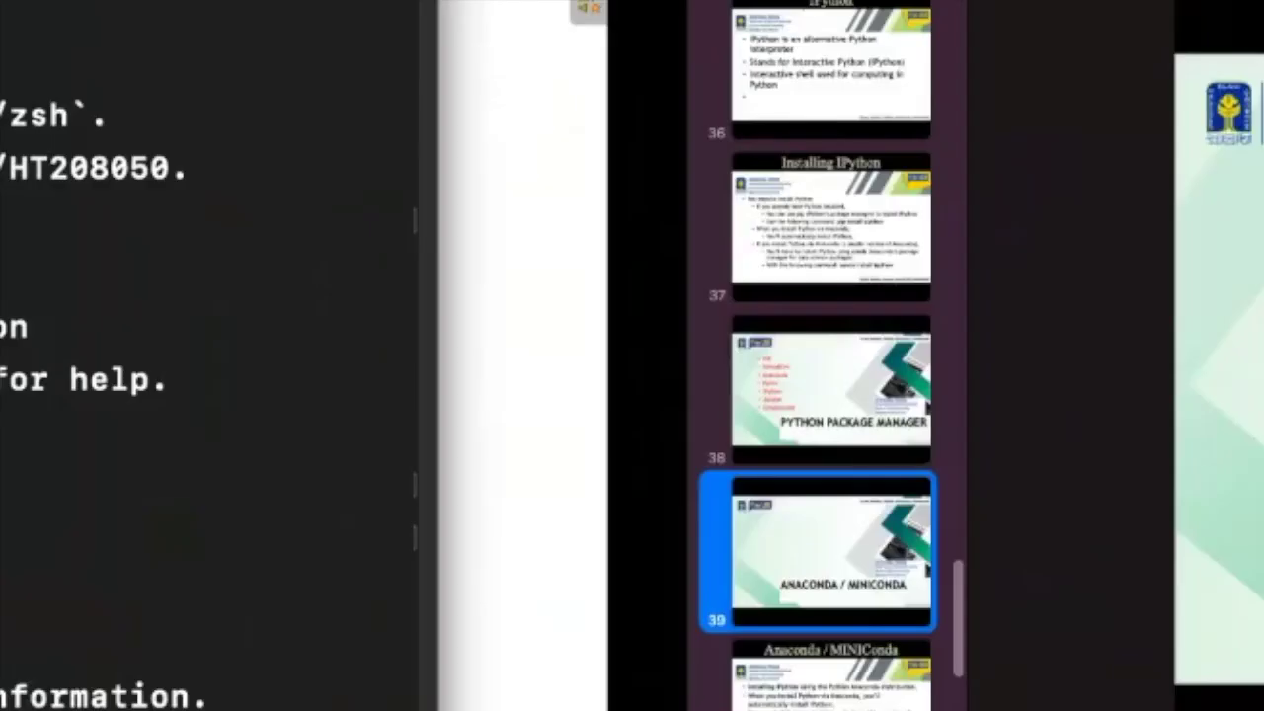
Step: Exit the Python interpreter in Terminal with exit()
text(t())
key(Return)
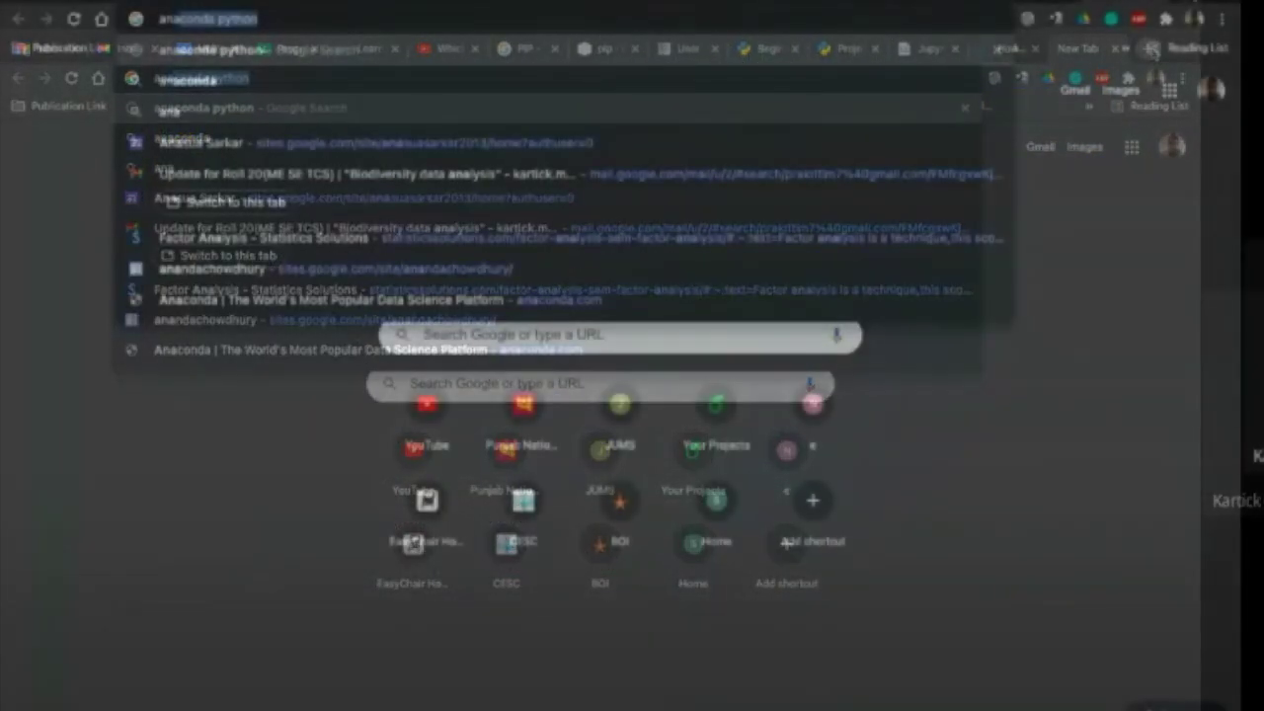
Step: Search for 'anaconda python' and reach the Anaconda Individual Edition page
text(a)
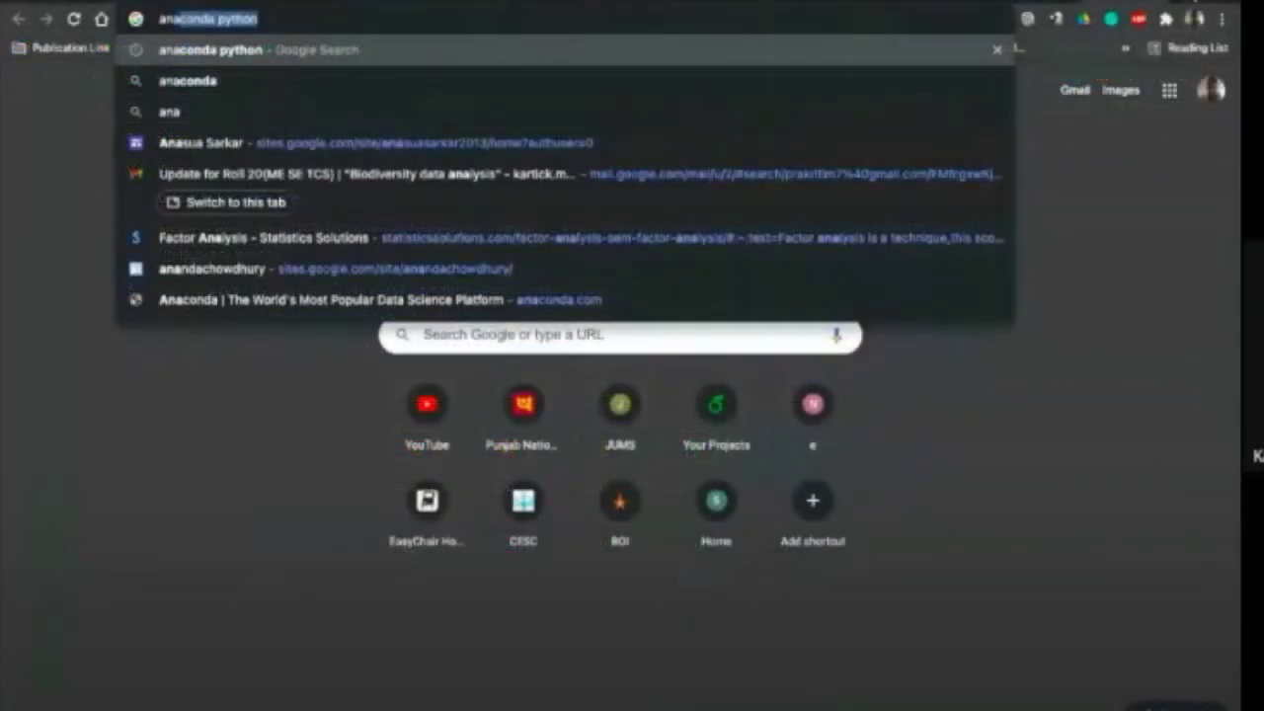
key(Return)
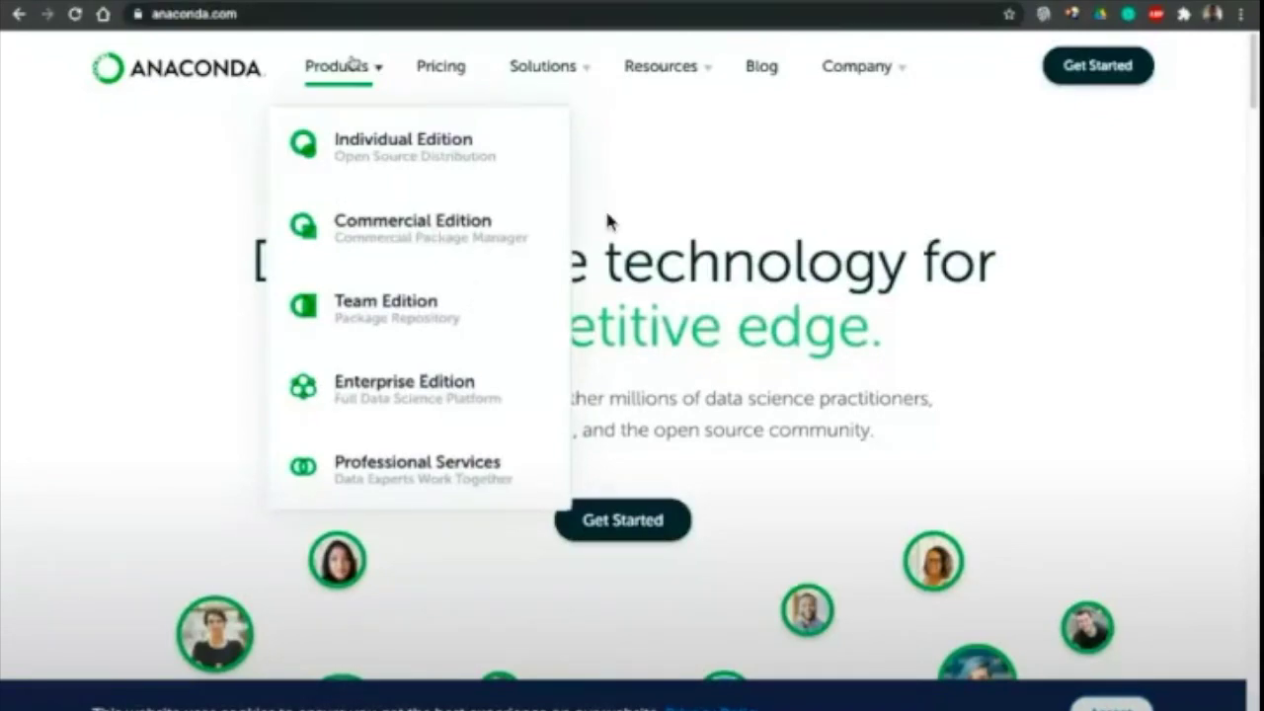
key(ctrl+r)
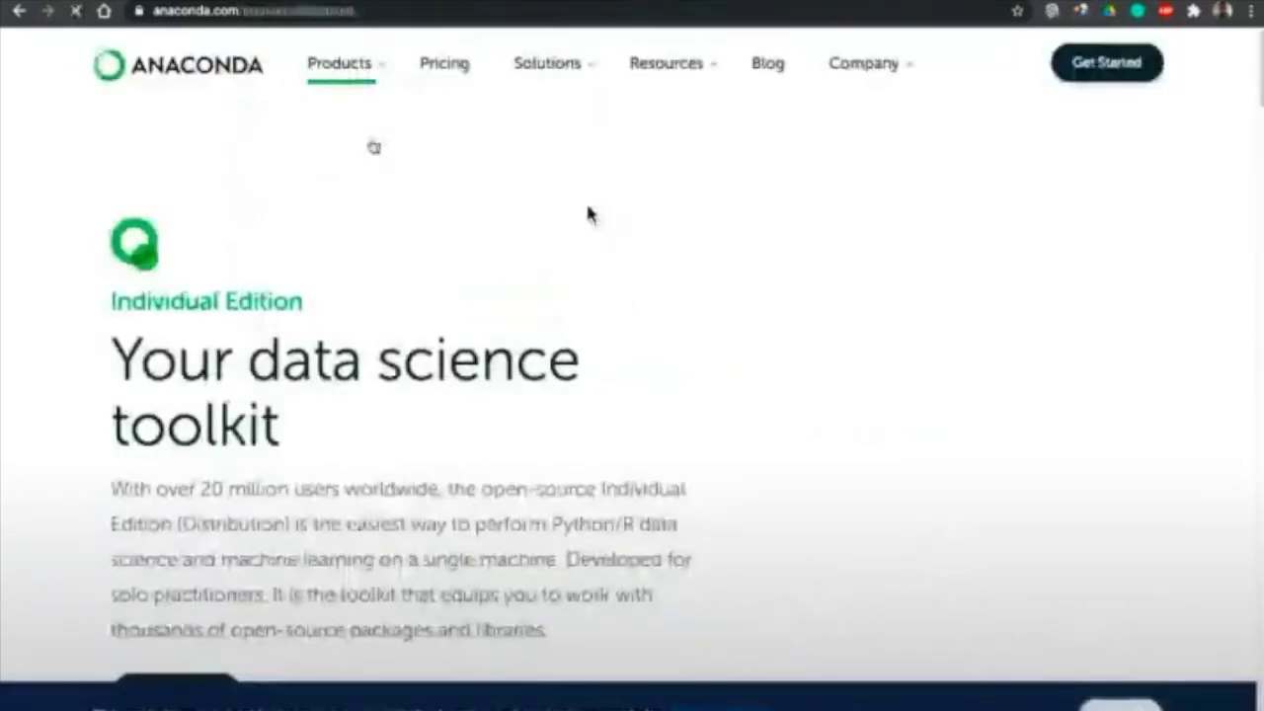
Step: Scroll down the Individual Edition page past the Download button and feature sections
scroll(238, 270, down, 2)
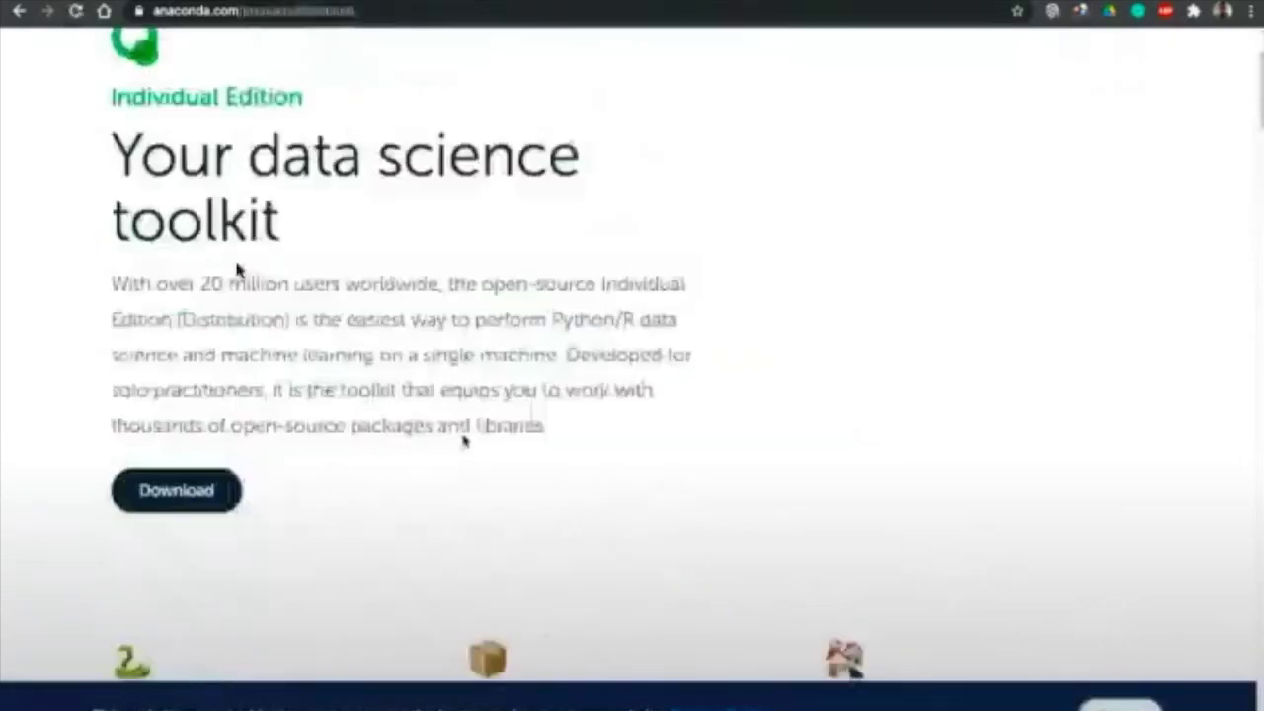
scroll(464, 442, down, 2)
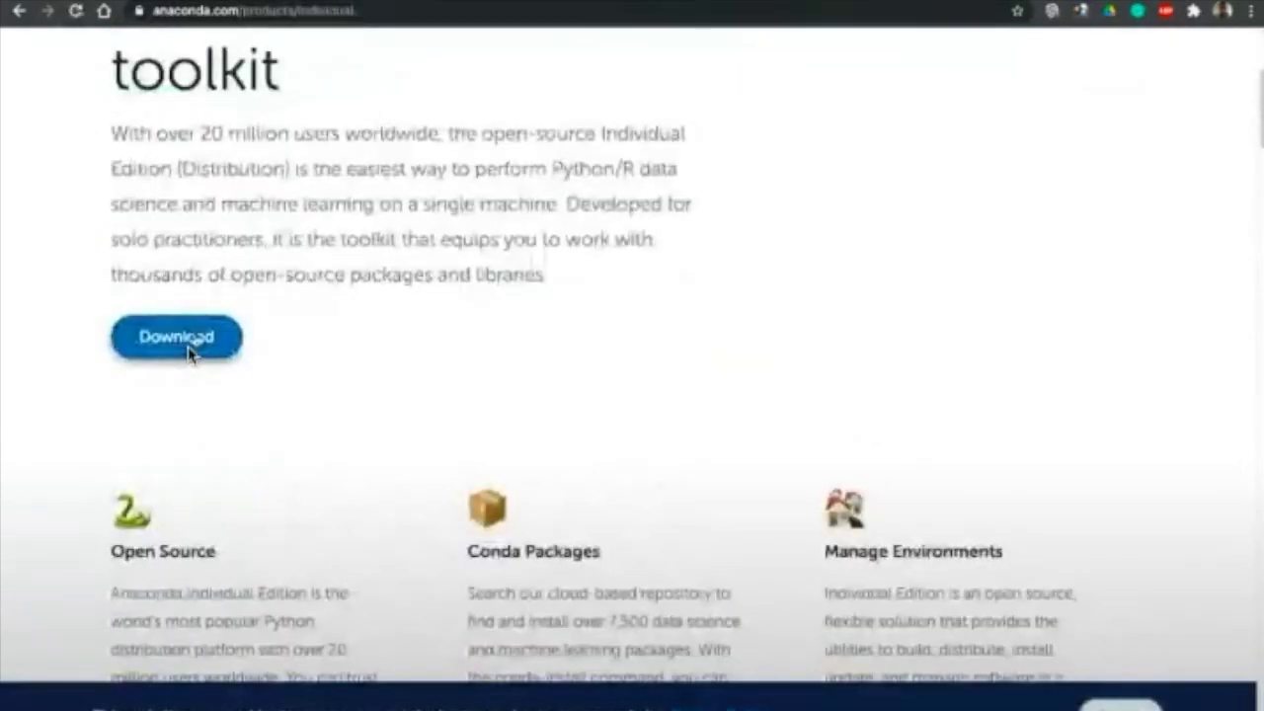
scroll(189, 352, down, 2)
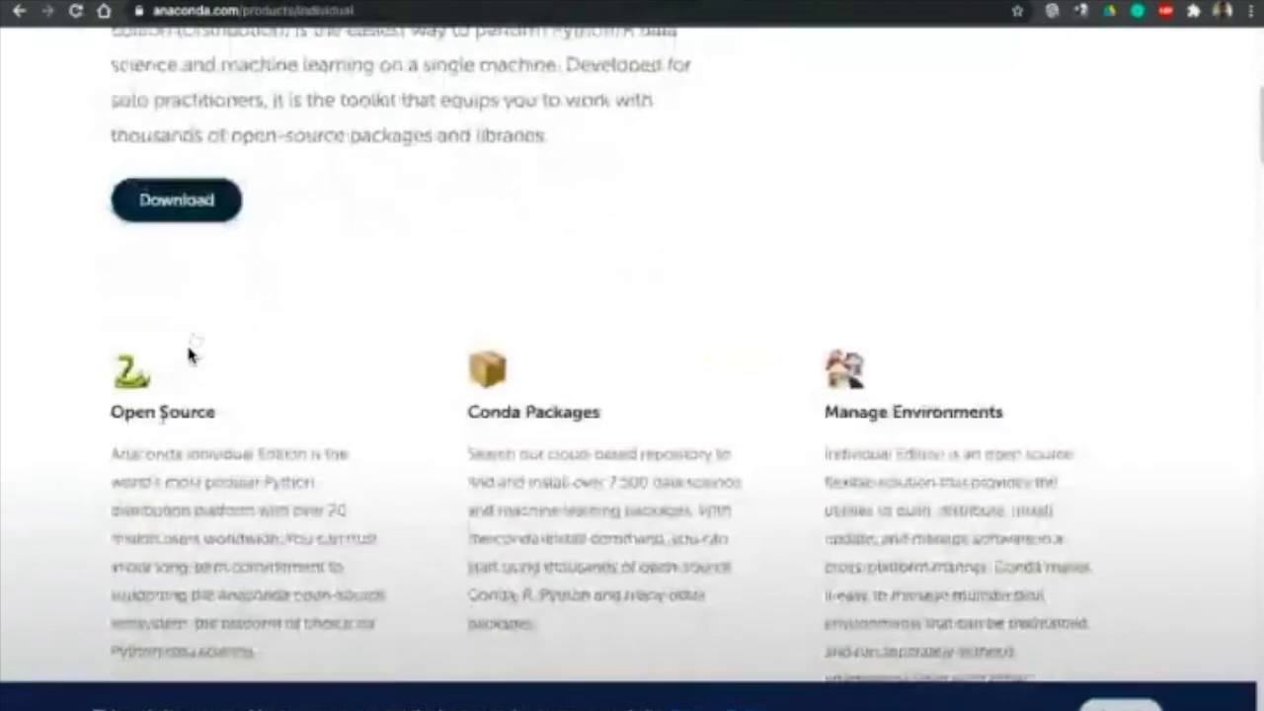
scroll(776, 425, down, 2)
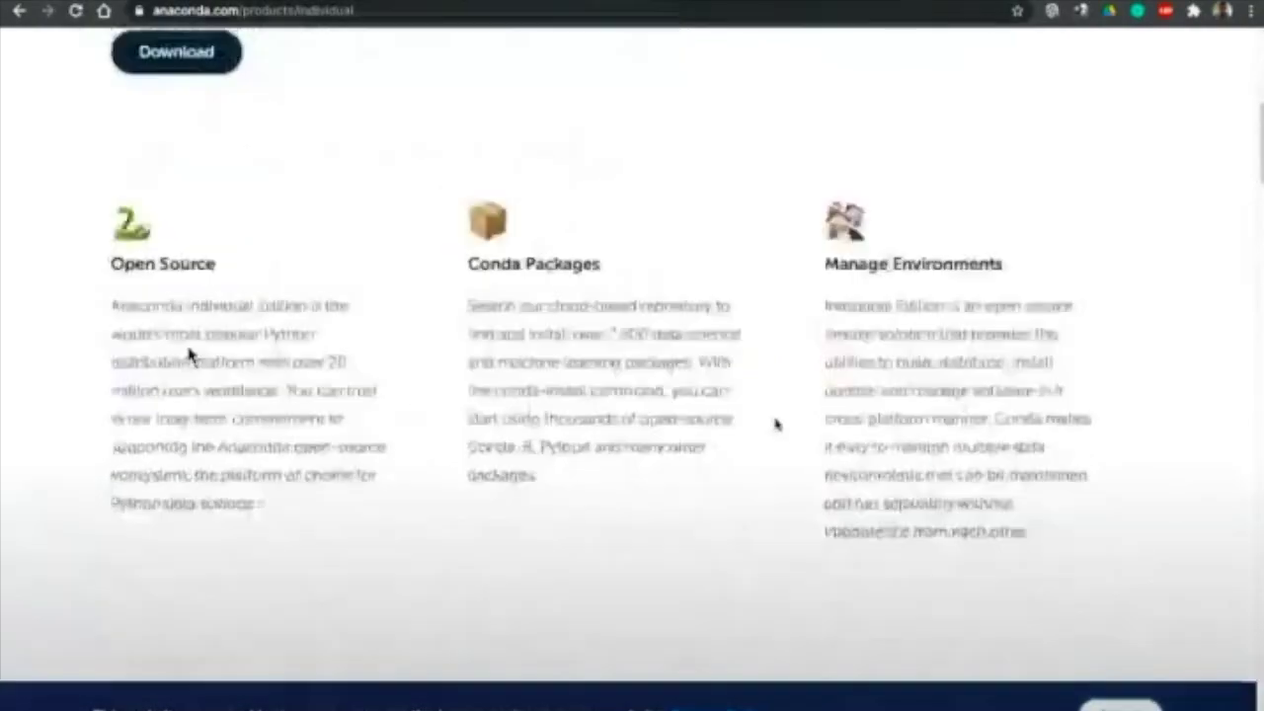
scroll(776, 424, down, 6)
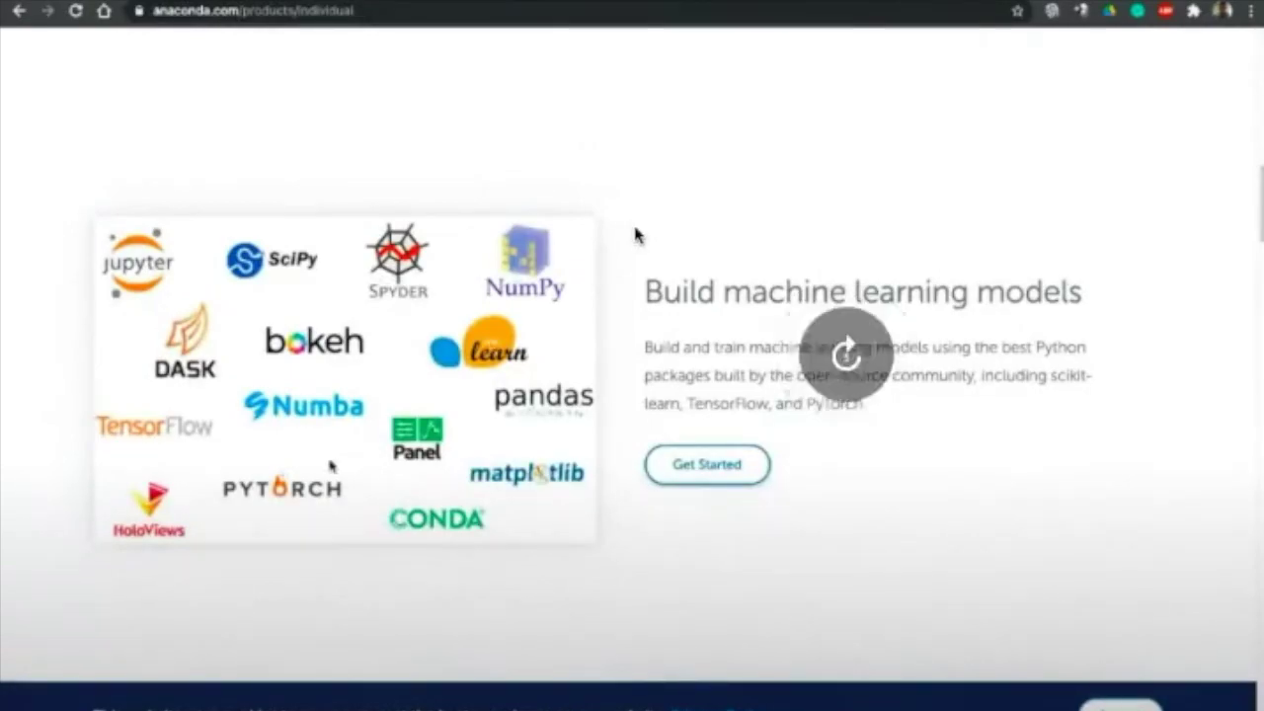
scroll(635, 234, down, 3)
scroll(635, 235, down, 5)
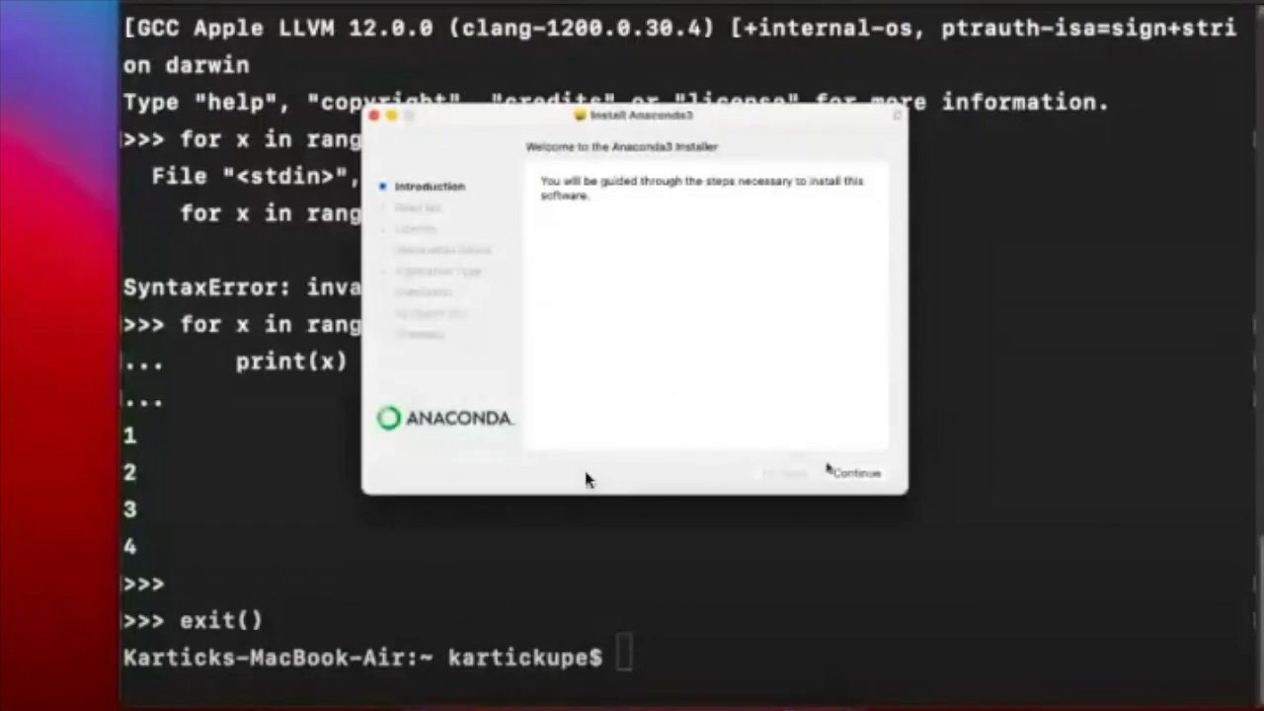
Step: Continue past Introduction, Read Me and Licence pages, then agree to the Anaconda3 licence
click(849, 474)
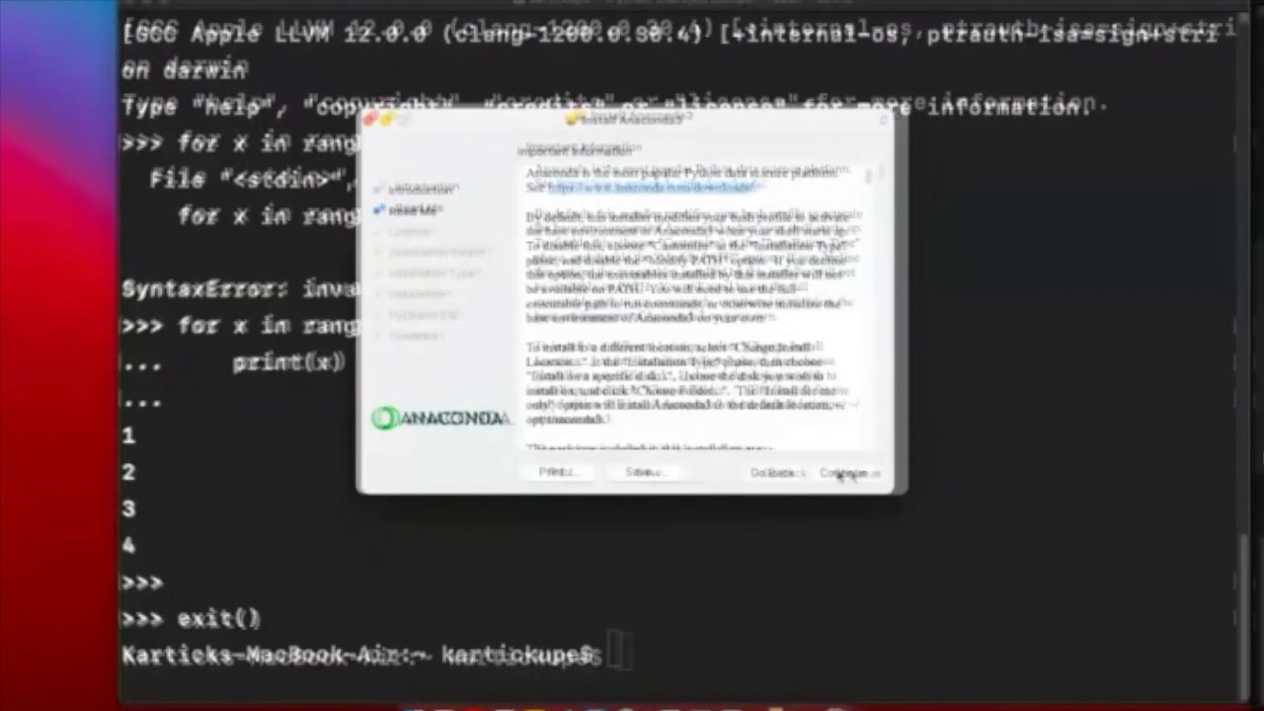
click(842, 473)
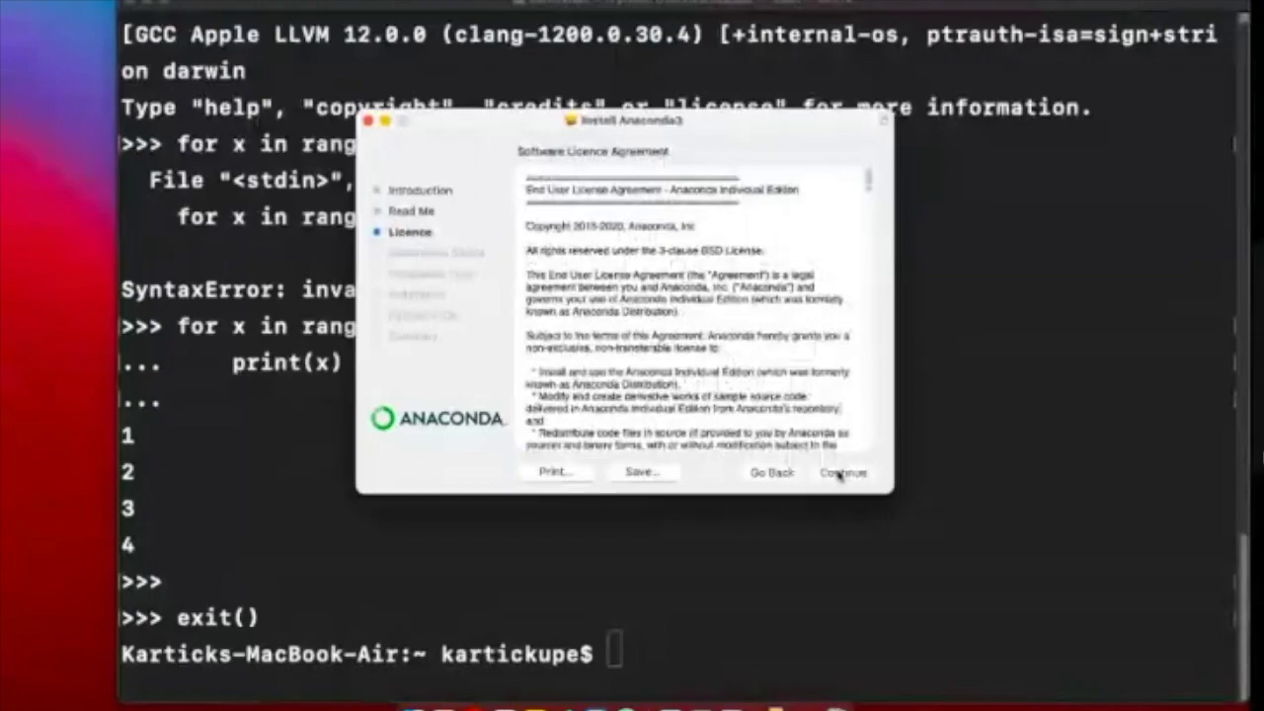
click(841, 473)
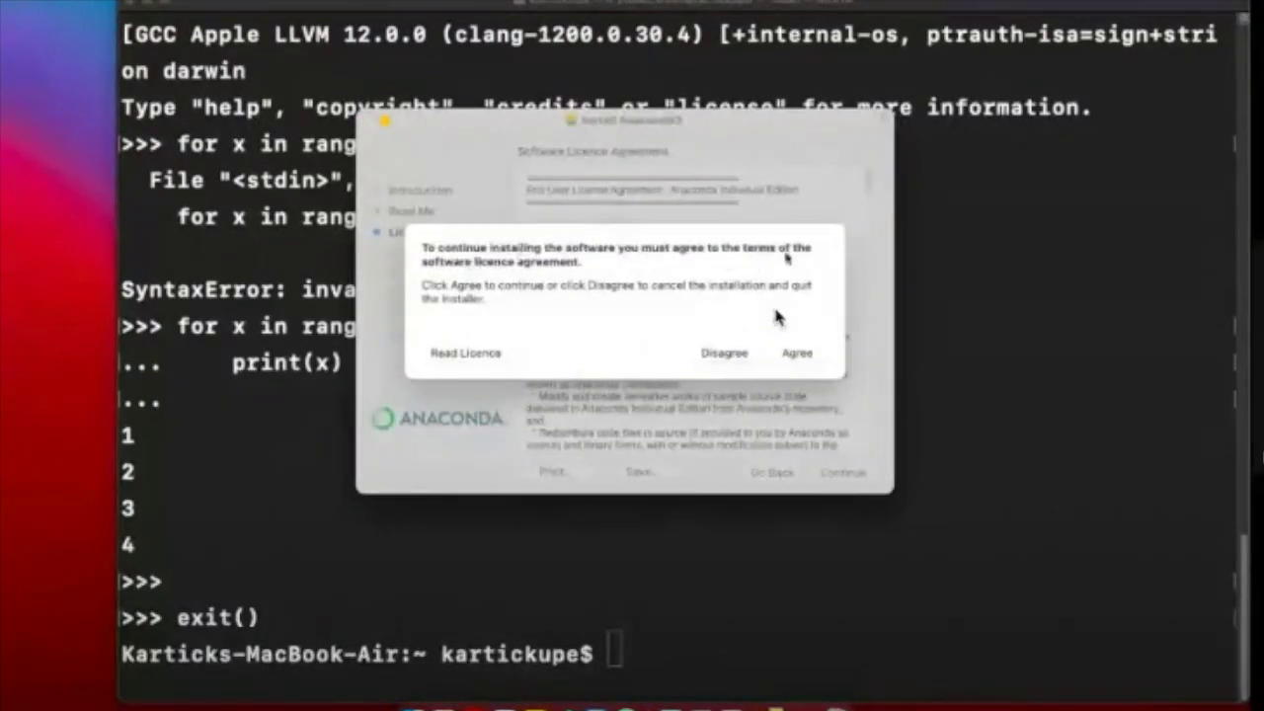
click(799, 358)
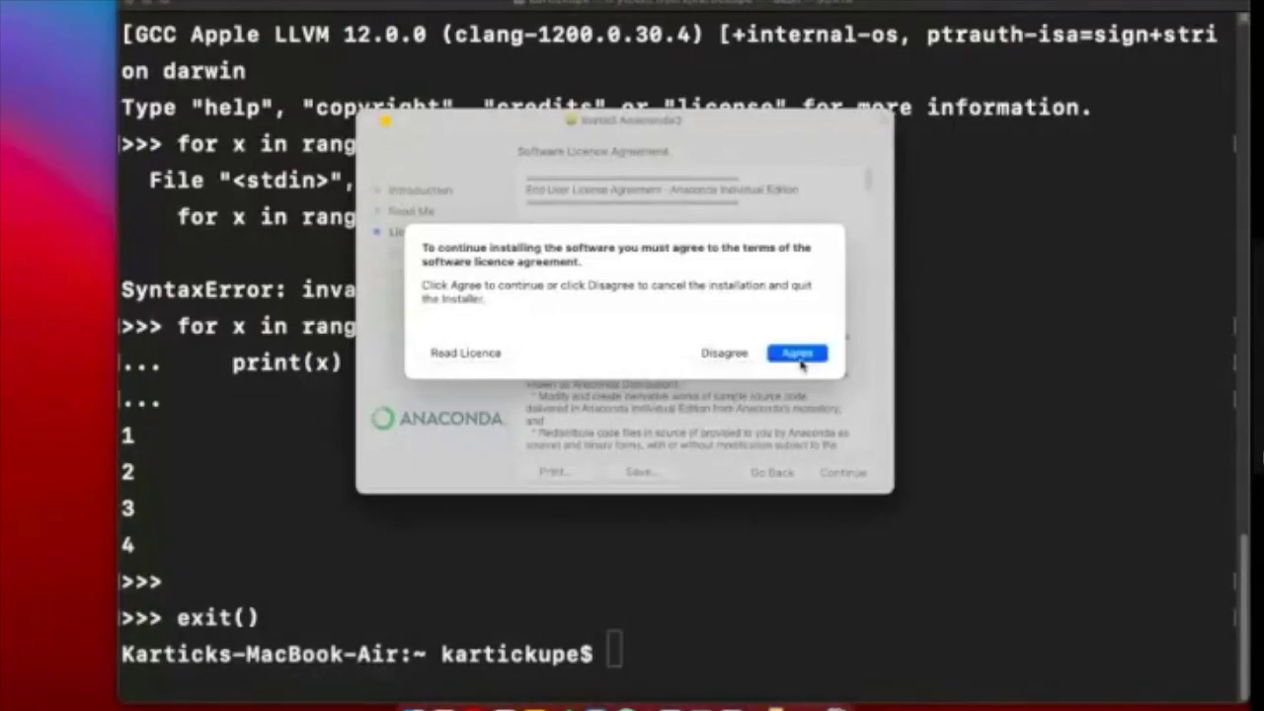